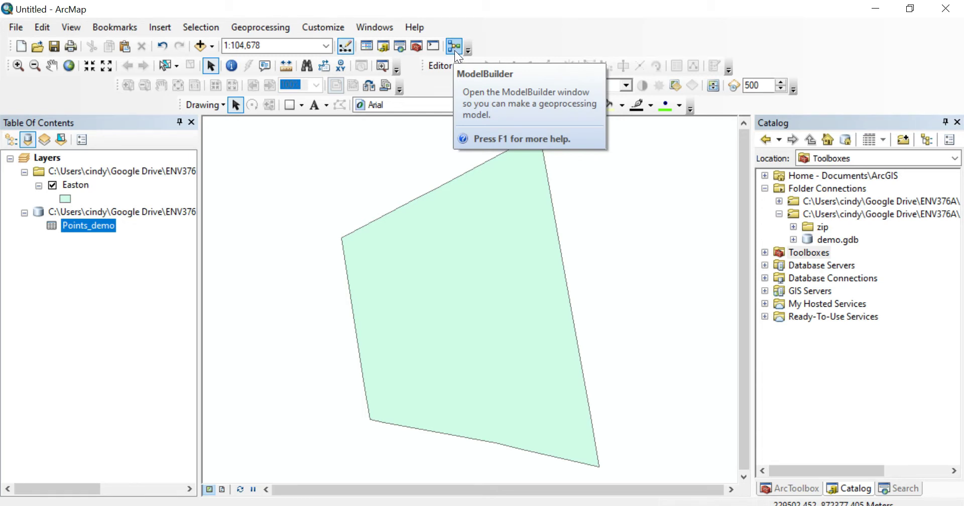
# - Open a new ModelBuilder model and enlarge its window over the map, leaving the toolbox list uncovered
pyautogui.click(455, 50)
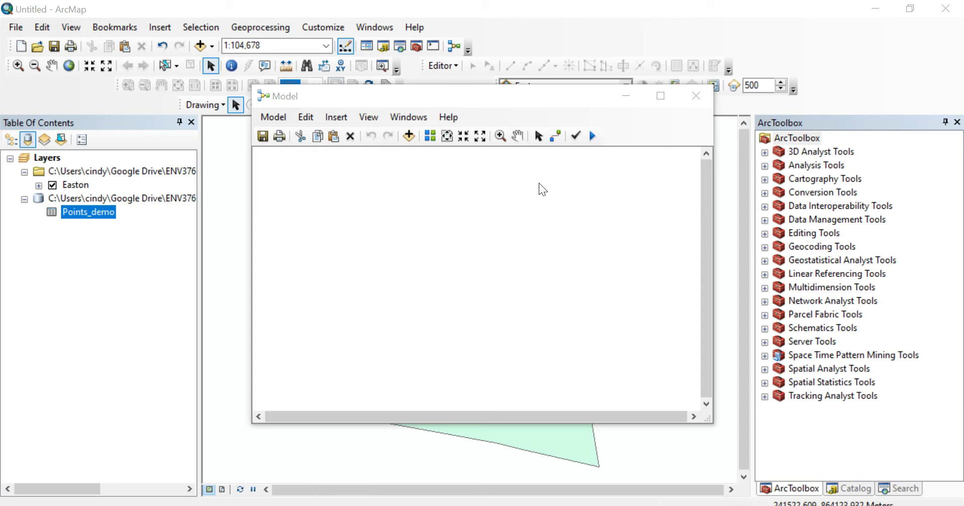
pyautogui.moveTo(529, 103); pyautogui.dragTo(330, 37)
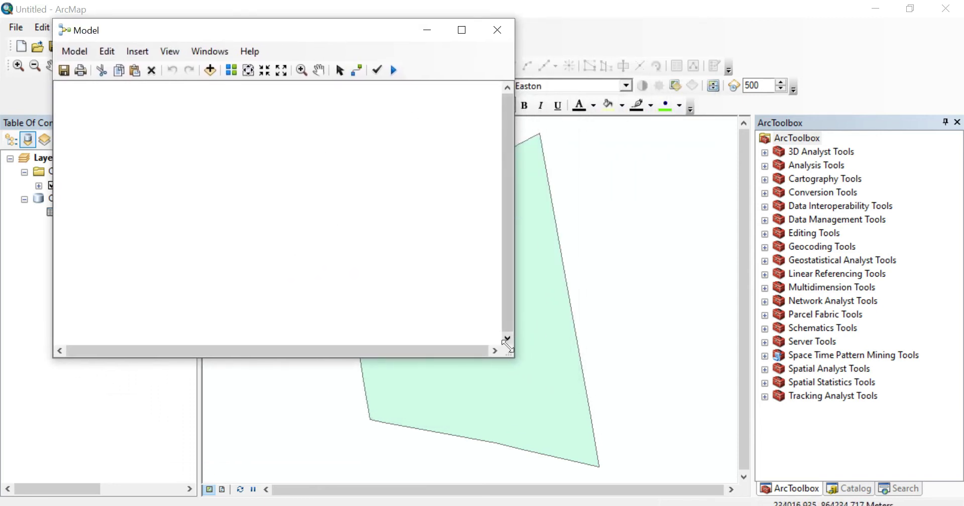
pyautogui.moveTo(509, 352); pyautogui.dragTo(745, 498)
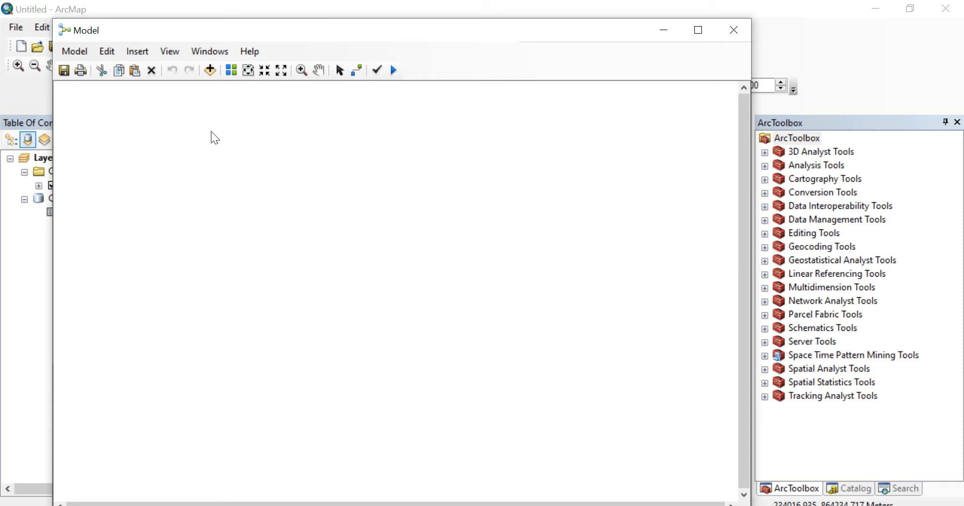
# - Add the Points_demo table from demo.gdb to the model as an input
pyautogui.click(210, 70)
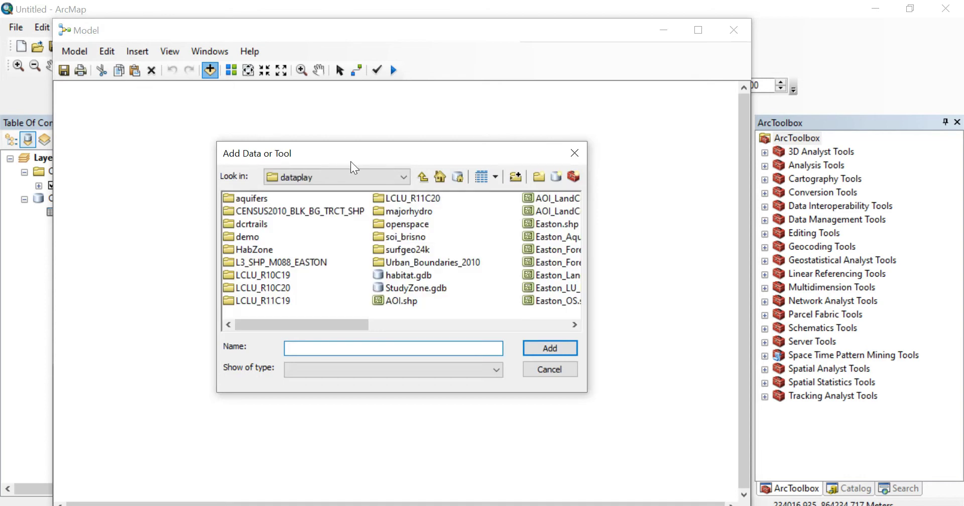
pyautogui.click(423, 177)
pyautogui.click(422, 176)
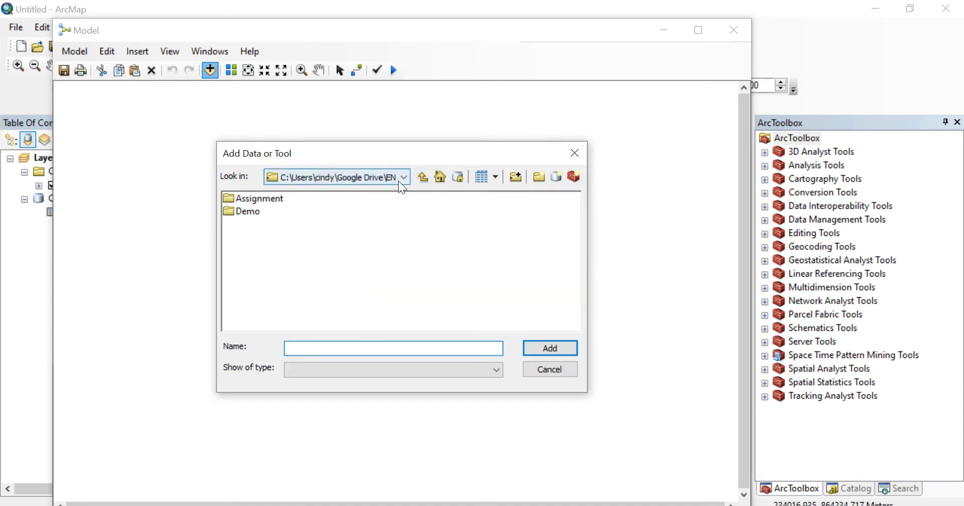
pyautogui.click(396, 182)
pyautogui.click(392, 226)
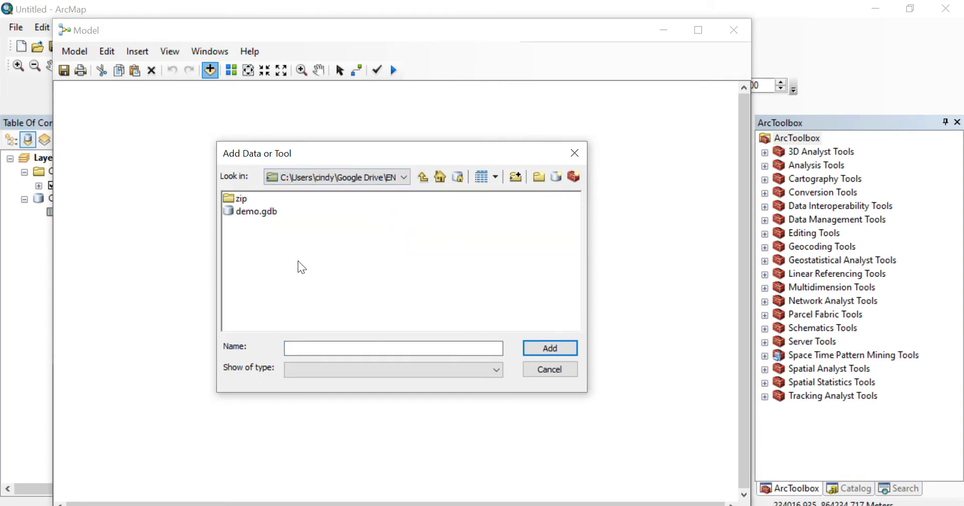
pyautogui.doubleClick(243, 212)
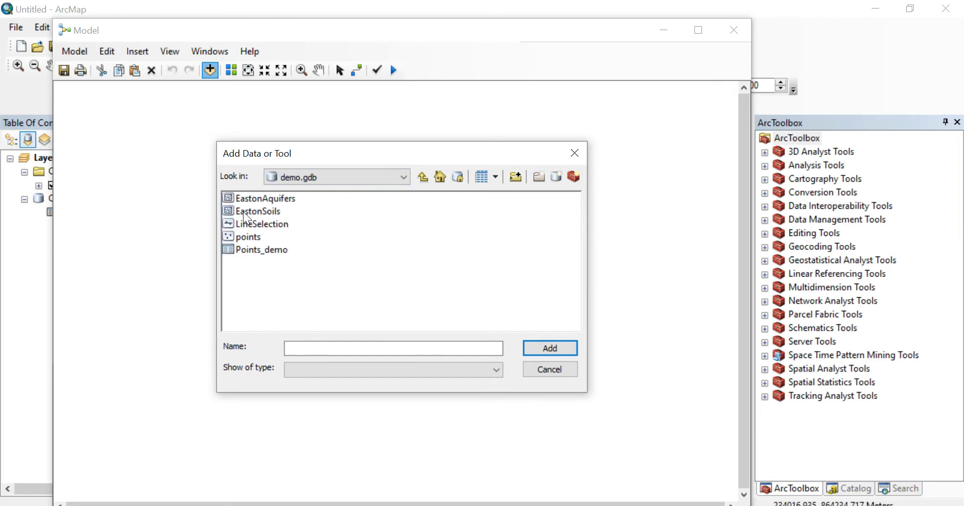
pyautogui.click(266, 251)
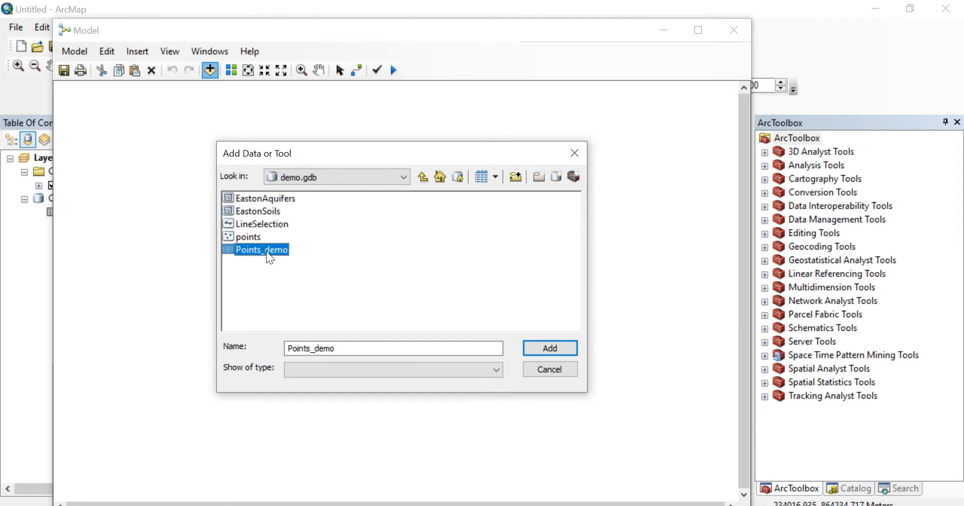
pyautogui.click(563, 347)
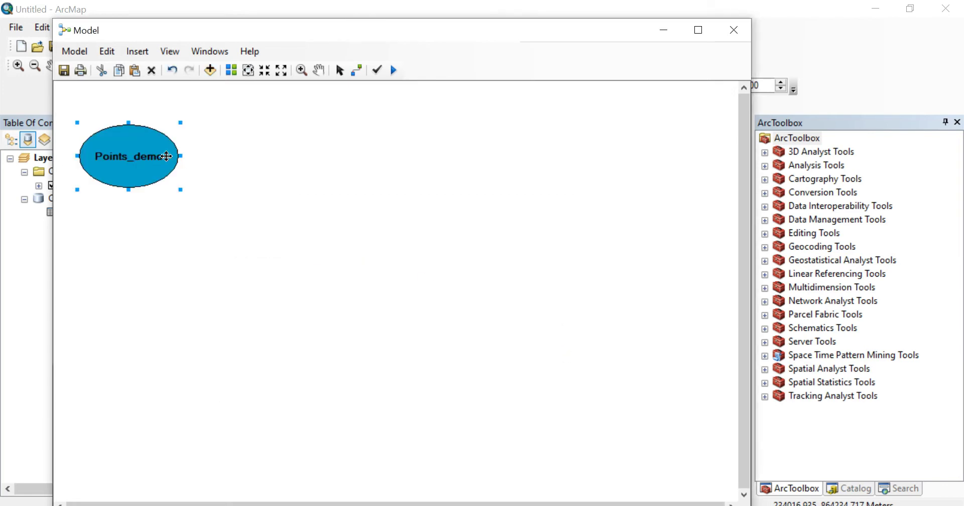
pyautogui.click(311, 196)
pyautogui.moveTo(152, 163)
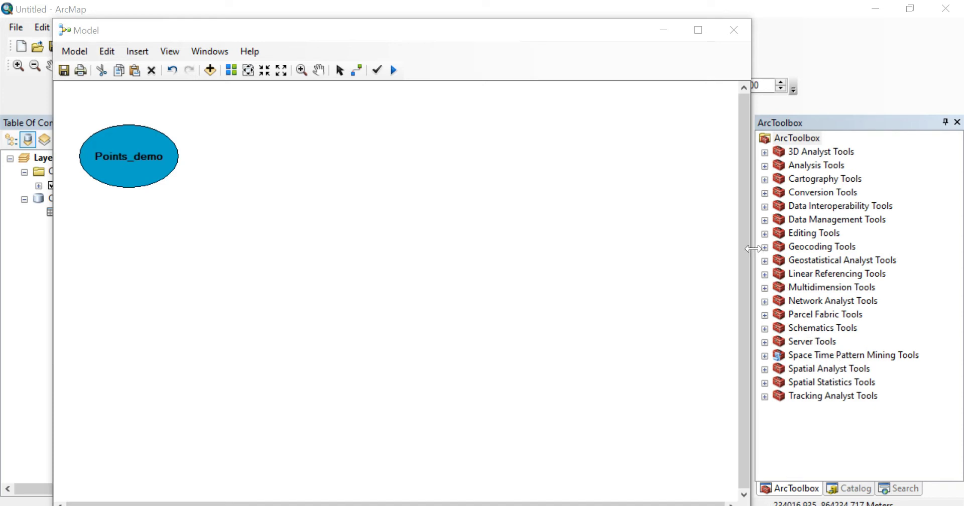
# - Place the Make XY Event Layer tool from Data Management's Layers and Table Views toolset in the model, beside Points_demo
pyautogui.click(765, 220)
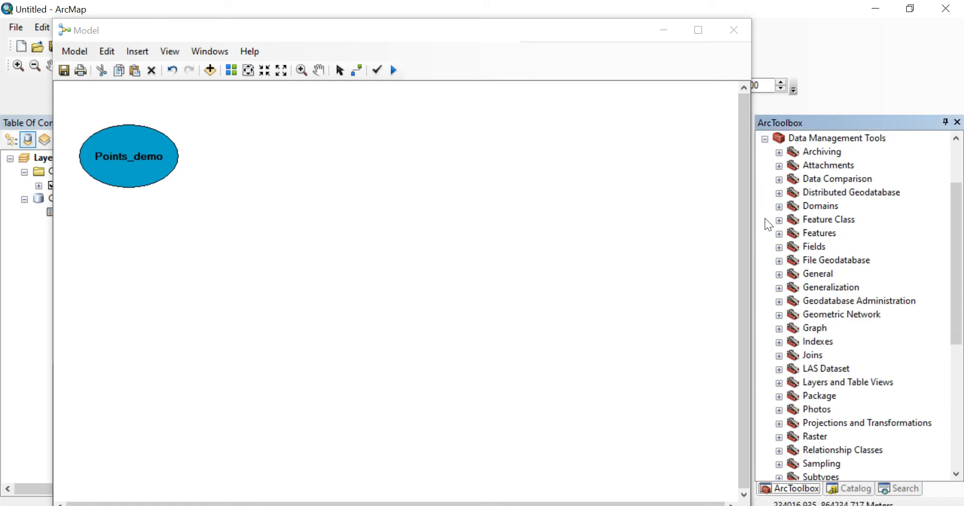
pyautogui.scroll(1, 779, 221)
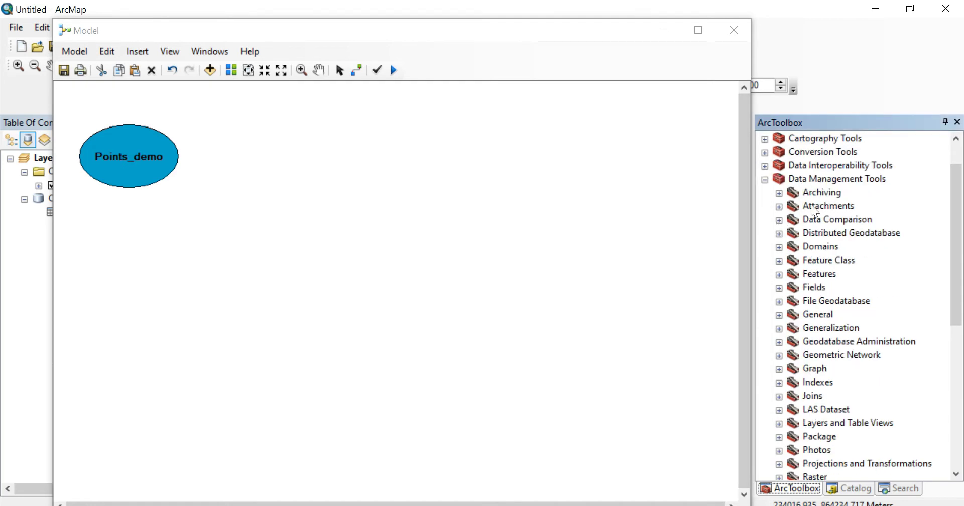
pyautogui.scroll(-2, 794, 267)
pyautogui.click(779, 342)
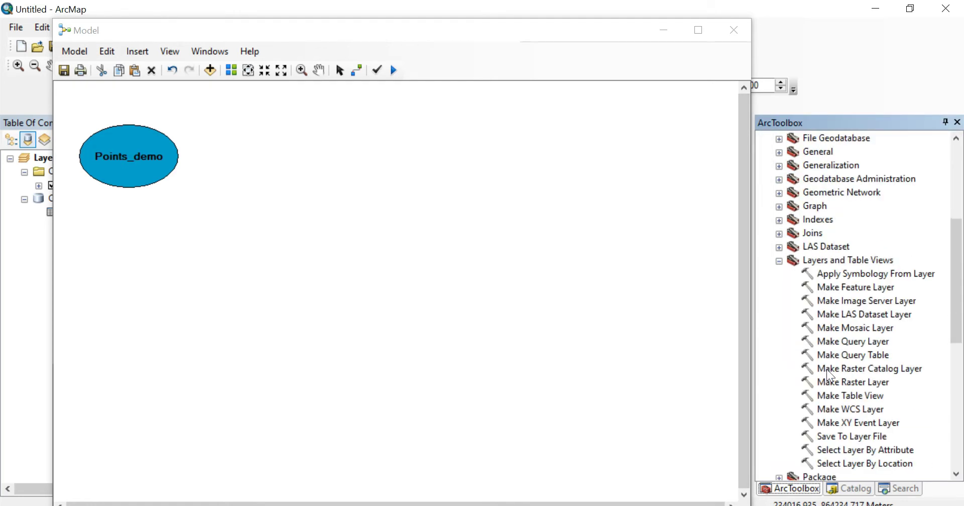
pyautogui.click(843, 423)
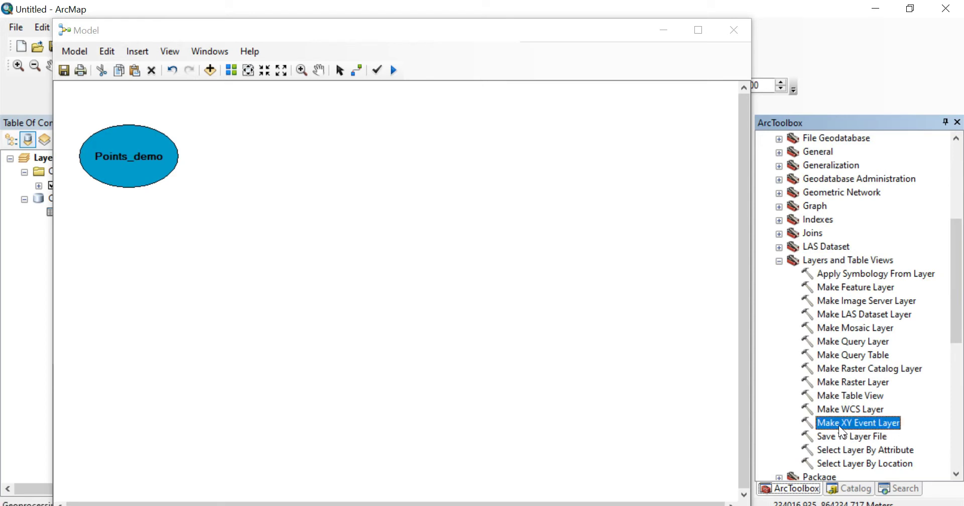
pyautogui.moveTo(841, 428); pyautogui.dragTo(253, 157)
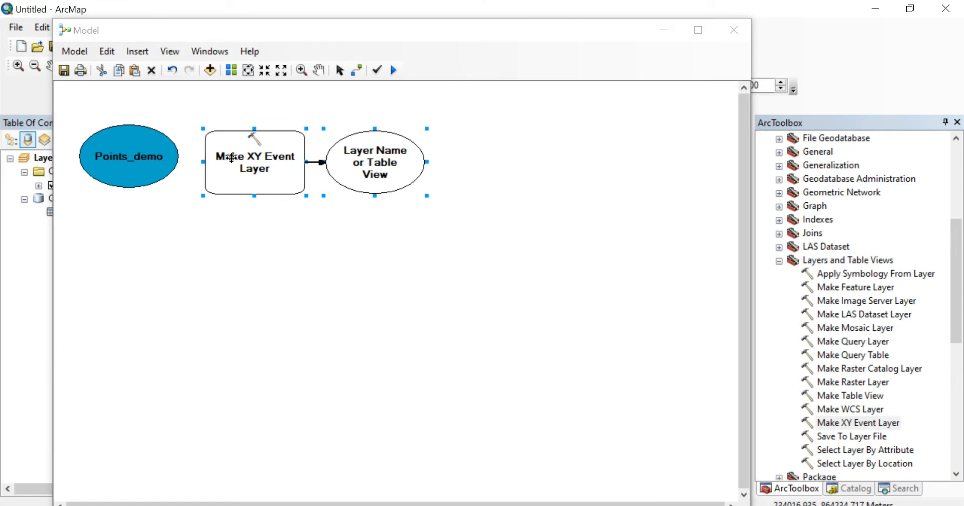
# - Connect Points_demo to the Make XY Event Layer tool as its XY Table
pyautogui.click(354, 72)
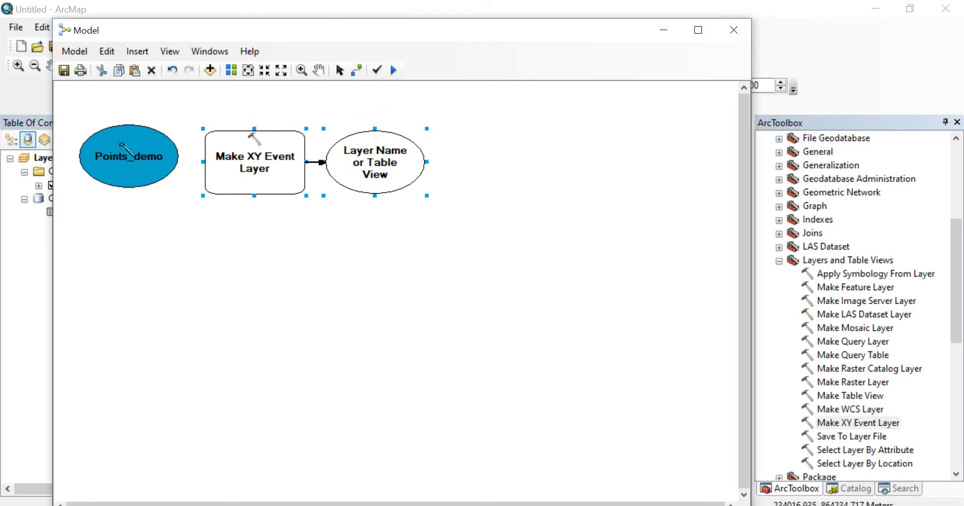
pyautogui.moveTo(121, 145); pyautogui.dragTo(224, 160)
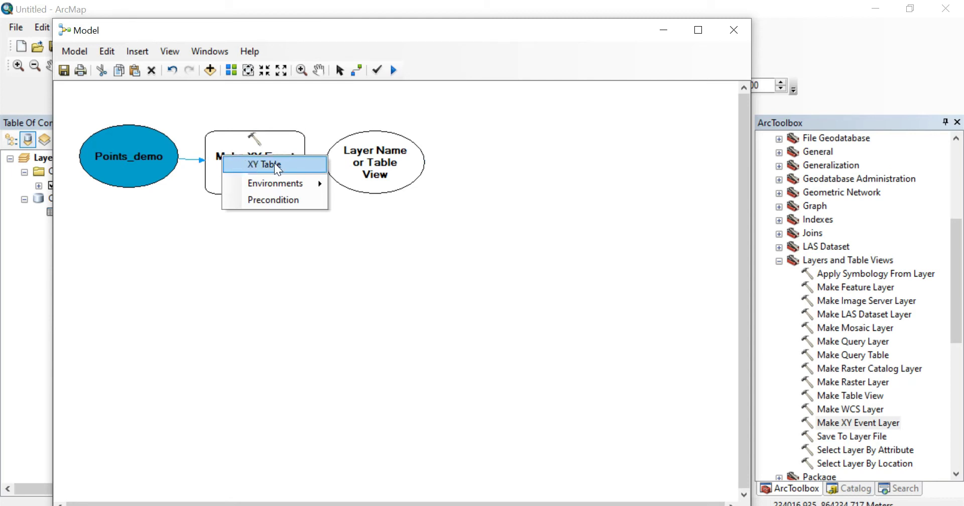
pyautogui.click(287, 165)
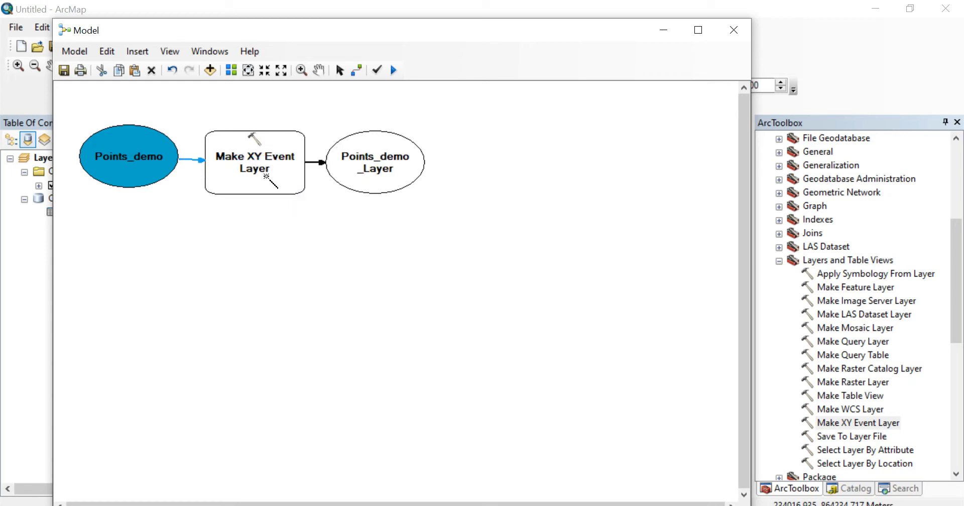
# - Set the Make XY Event Layer tool's X Field to x_long and Y Field to y_lat
pyautogui.doubleClick(267, 176)
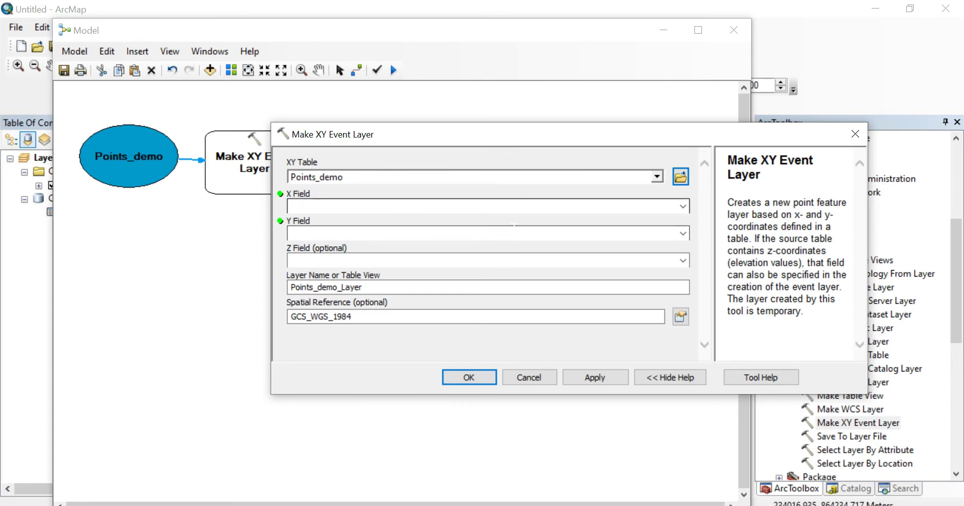
pyautogui.click(683, 208)
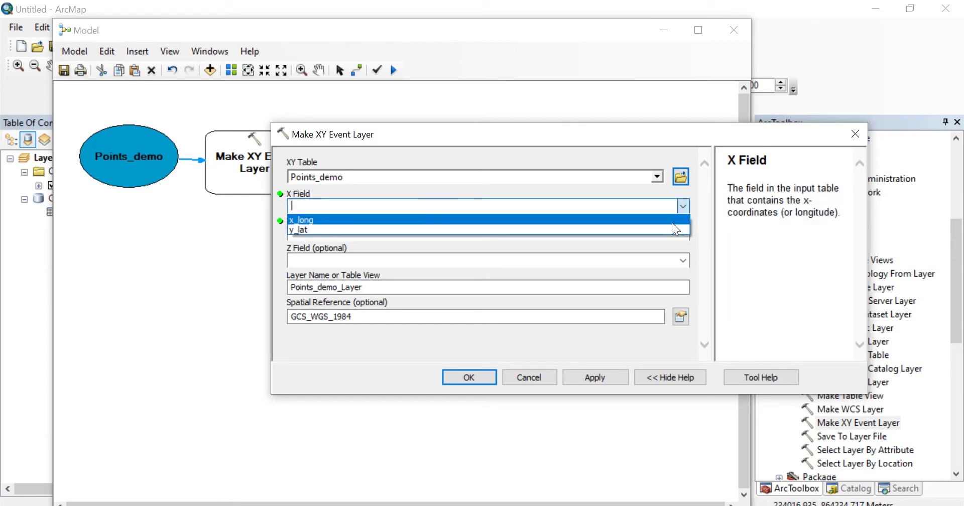
pyautogui.click(675, 222)
pyautogui.click(681, 232)
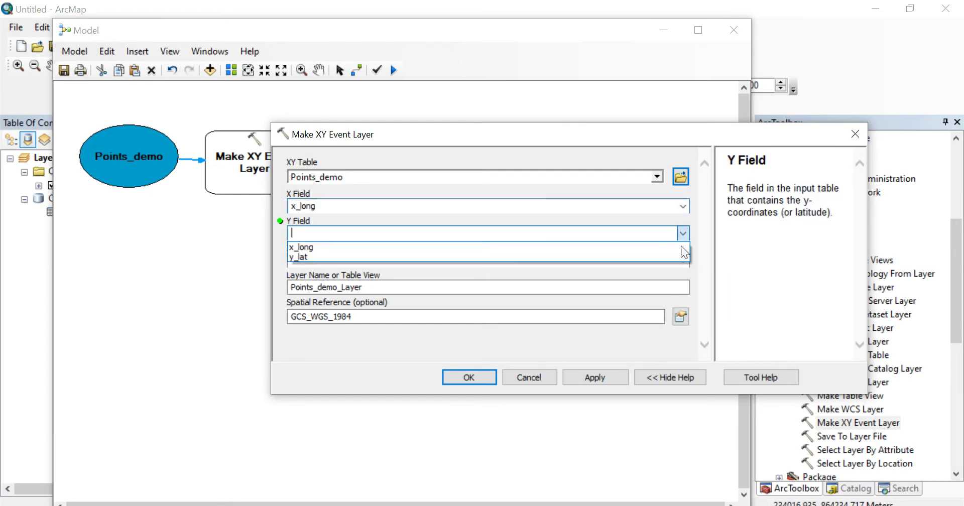
pyautogui.click(671, 257)
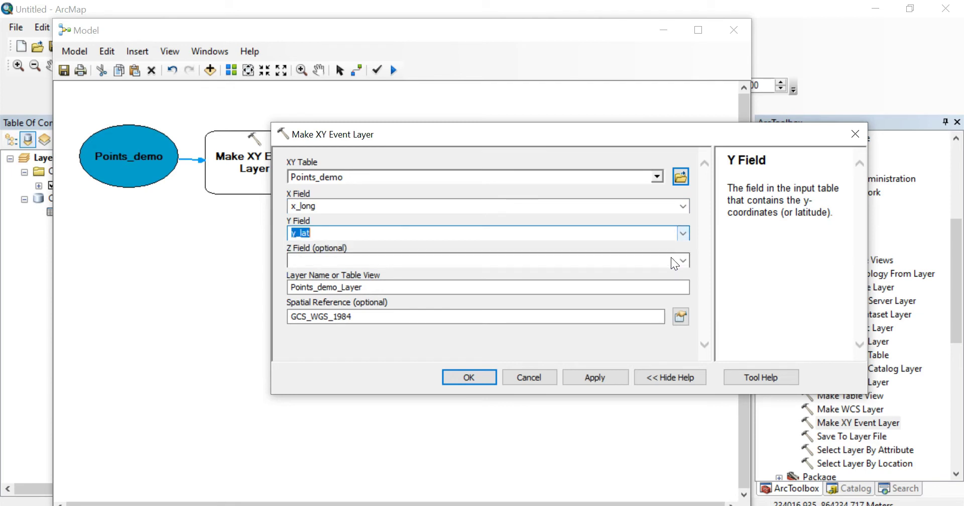
# - Name the output event layer points_temp
pyautogui.press('Tab')
pyautogui.press('Tab')
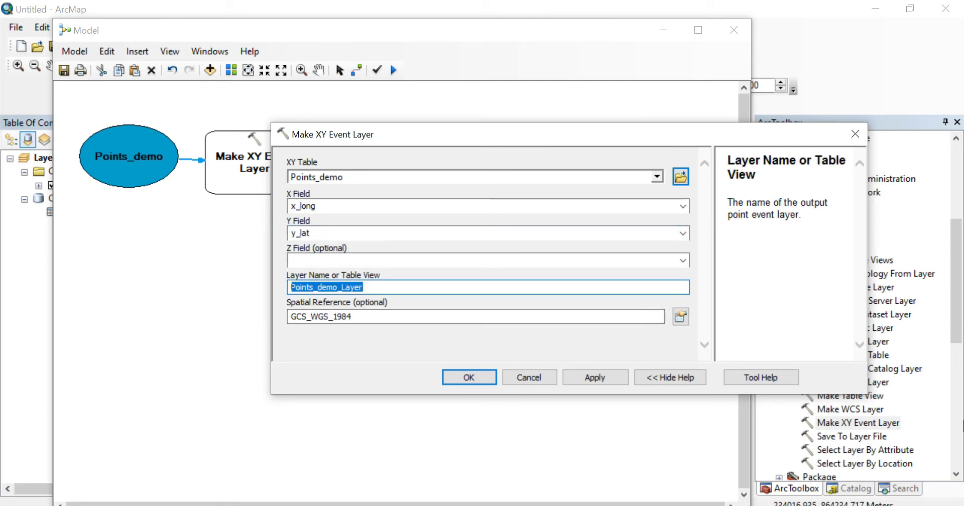
pyautogui.write('points')
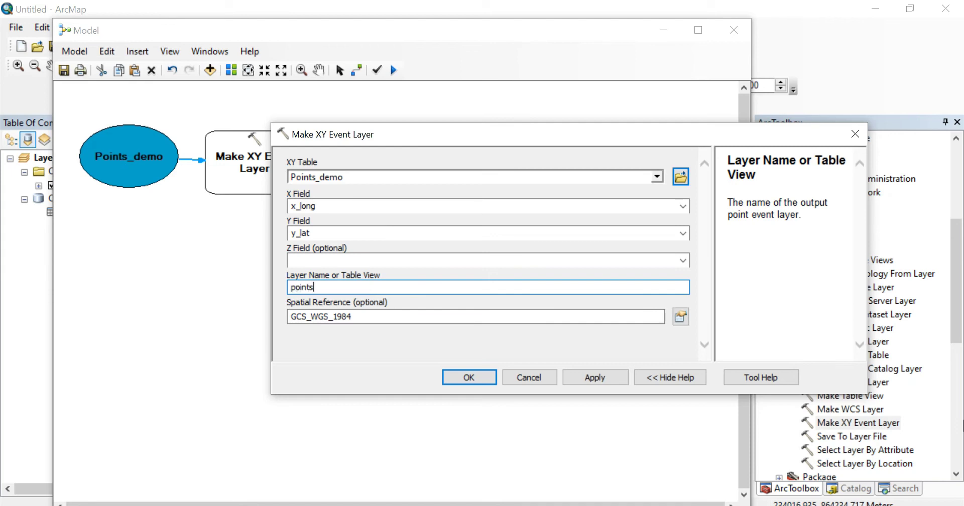
pyautogui.write('_temp')
# - Set the event layer's spatial reference to NAD 1983 StatePlane Massachusetts FIPS 2001 (Meters) and accept the tool's parameters
pyautogui.click(680, 317)
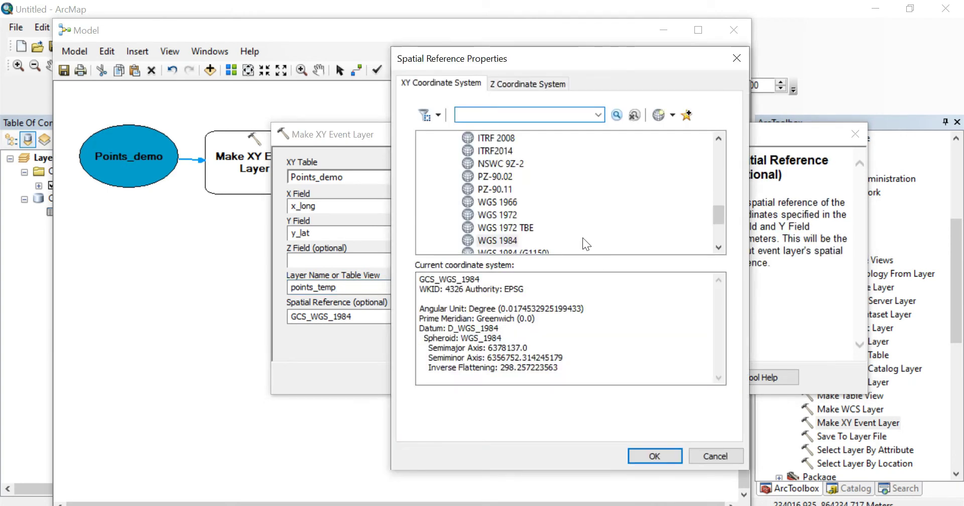
pyautogui.scroll(6, 522, 246)
pyautogui.click(438, 228)
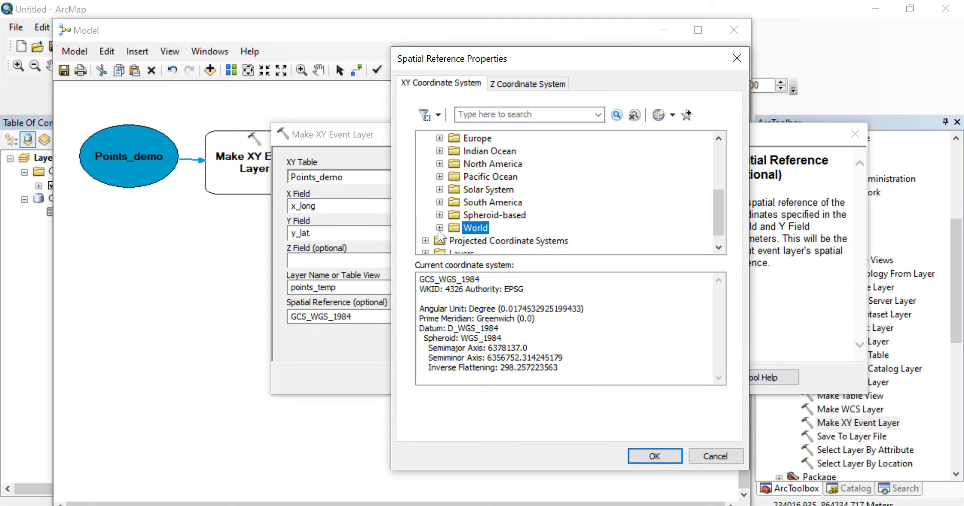
pyautogui.scroll(3, 439, 230)
pyautogui.click(425, 151)
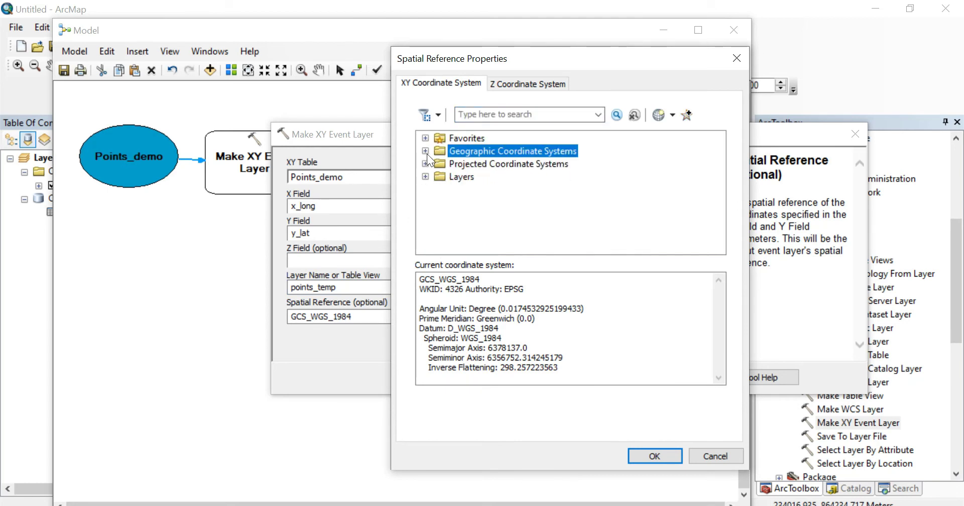
pyautogui.click(425, 164)
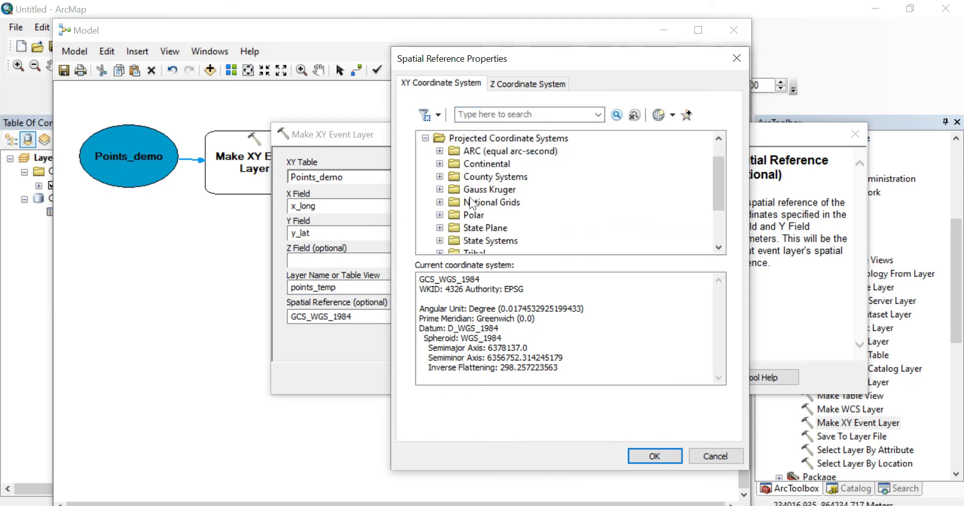
pyautogui.click(440, 228)
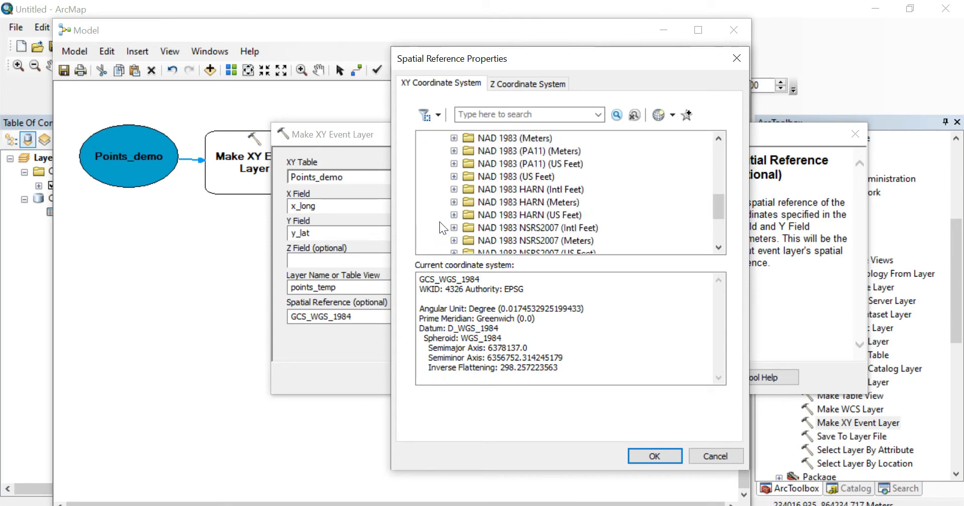
pyautogui.click(454, 138)
pyautogui.scroll(-15, 482, 189)
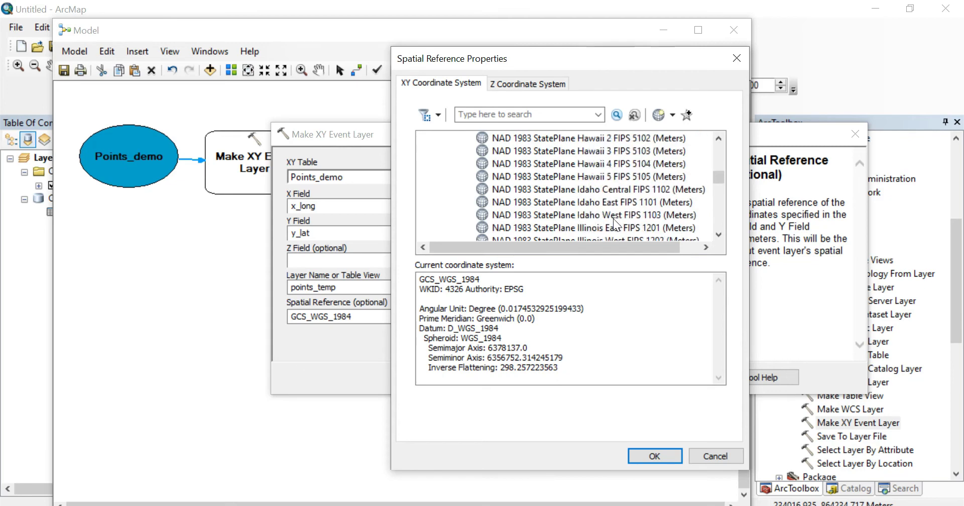
pyautogui.scroll(-3, 662, 221)
pyautogui.click(661, 215)
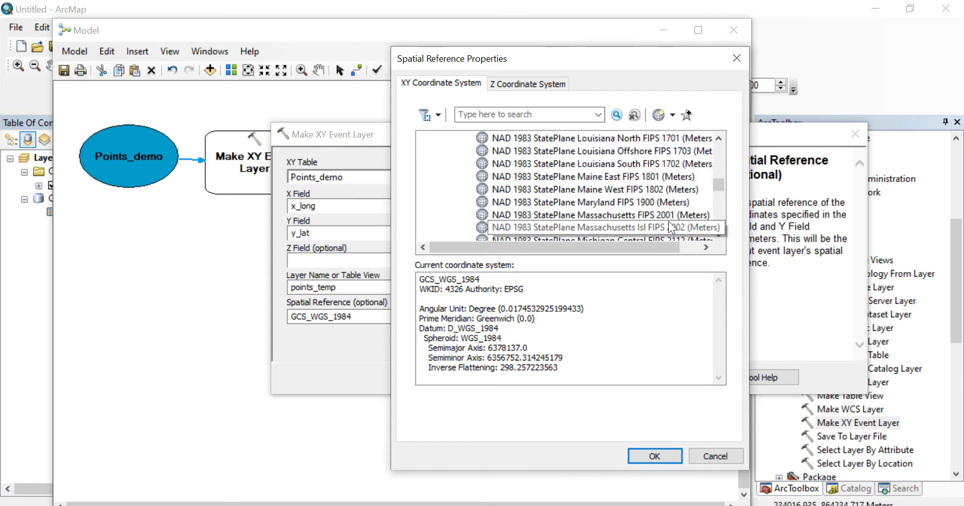
pyautogui.click(658, 457)
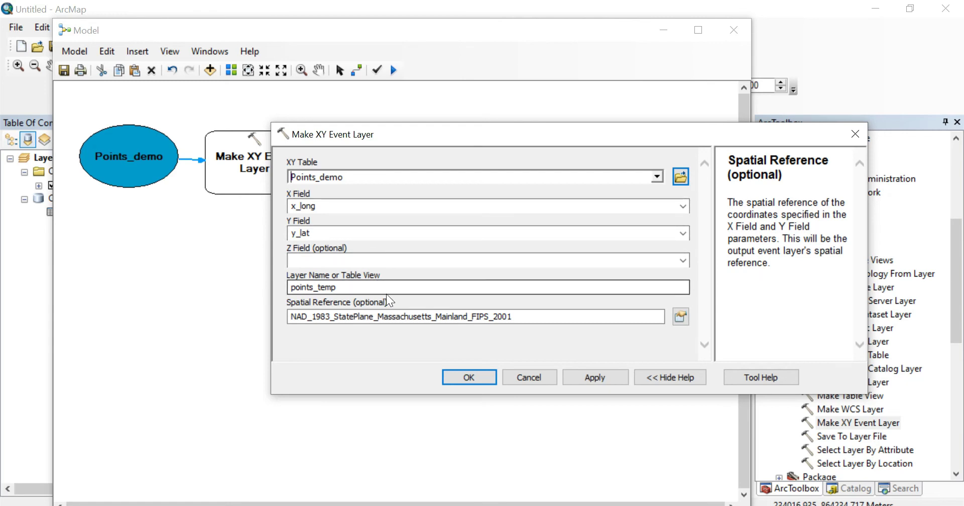
pyautogui.click(491, 377)
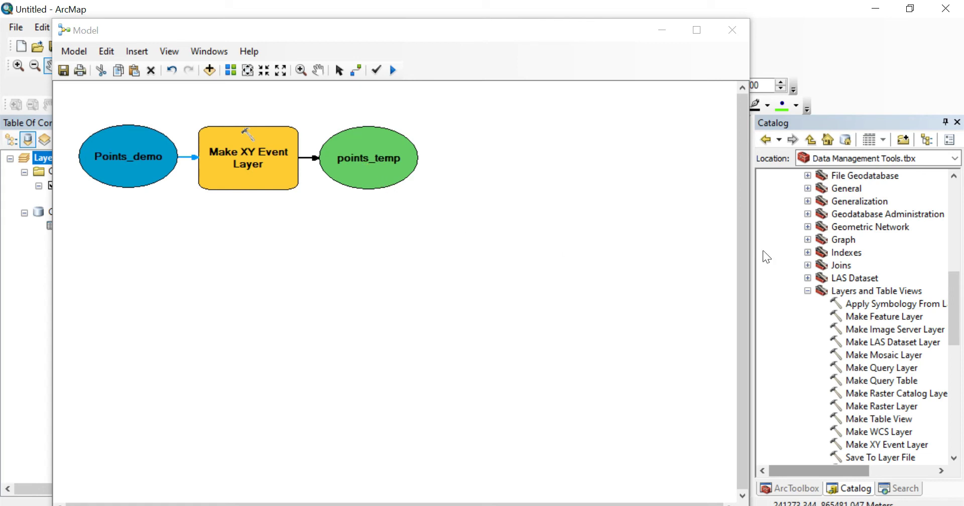
# - Add the Copy Features tool from the Data Management Features toolset to the model, beside points_temp
pyautogui.scroll(2, 763, 251)
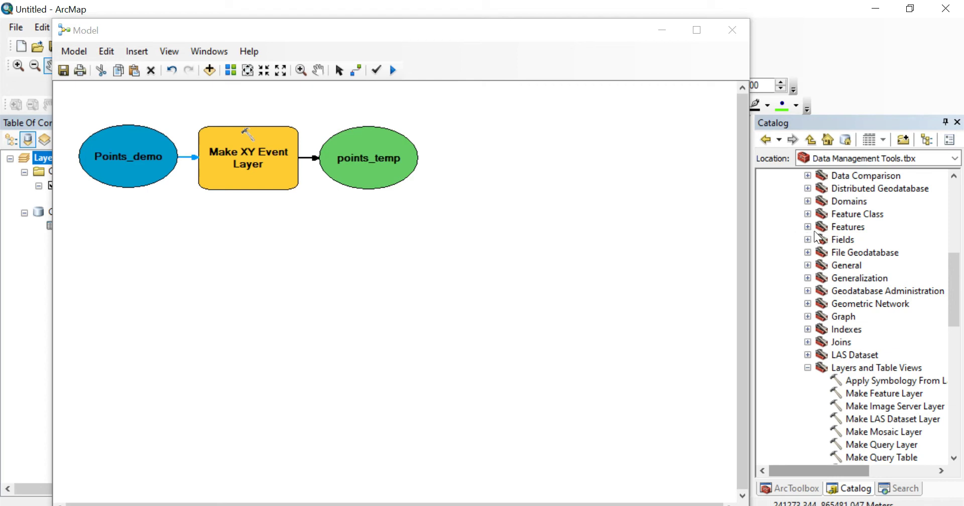
pyautogui.scroll(2, 813, 232)
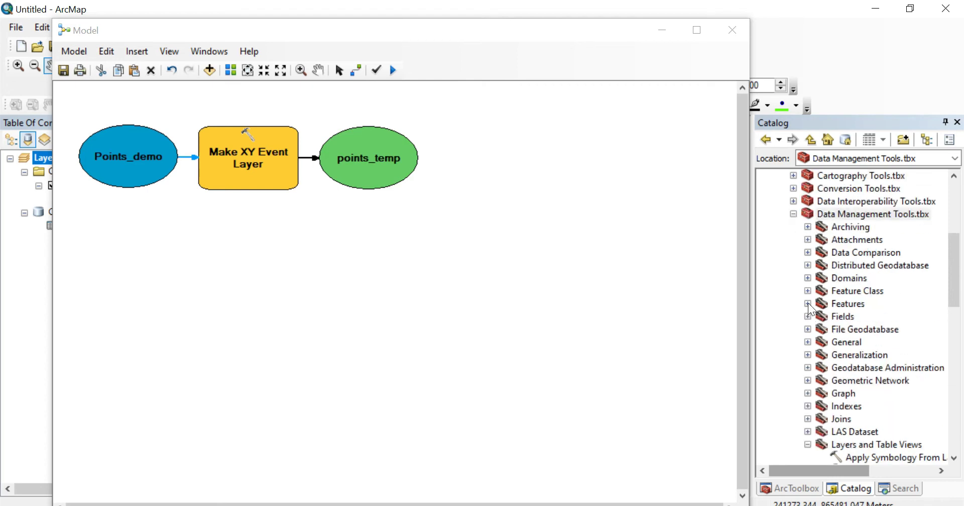
pyautogui.click(808, 304)
pyautogui.click(863, 258)
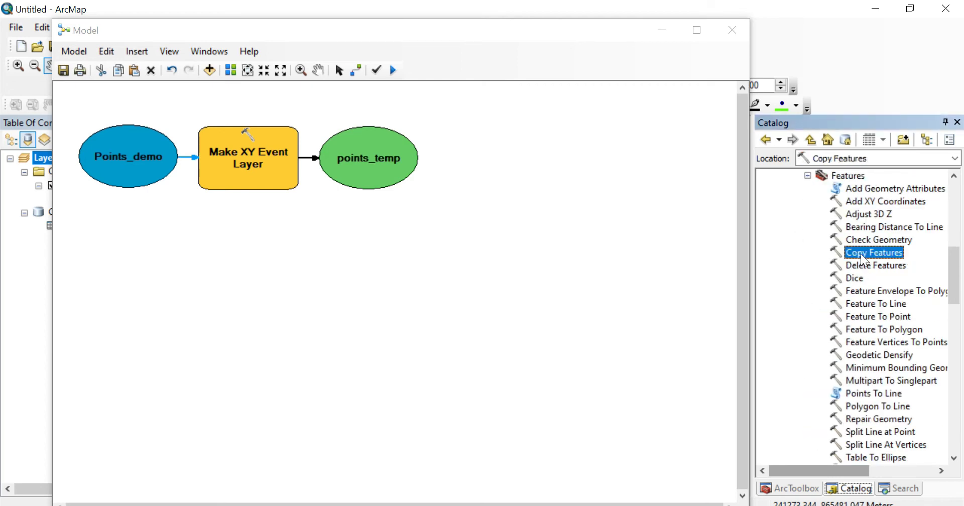
pyautogui.moveTo(862, 258); pyautogui.dragTo(497, 162)
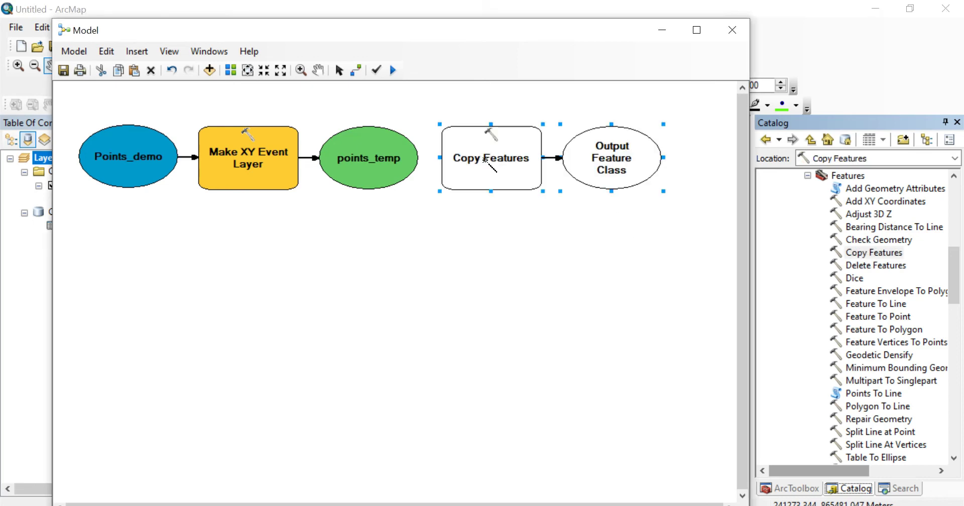
# - Connect points_temp to the Copy Features tool as its Input Features
pyautogui.click(357, 71)
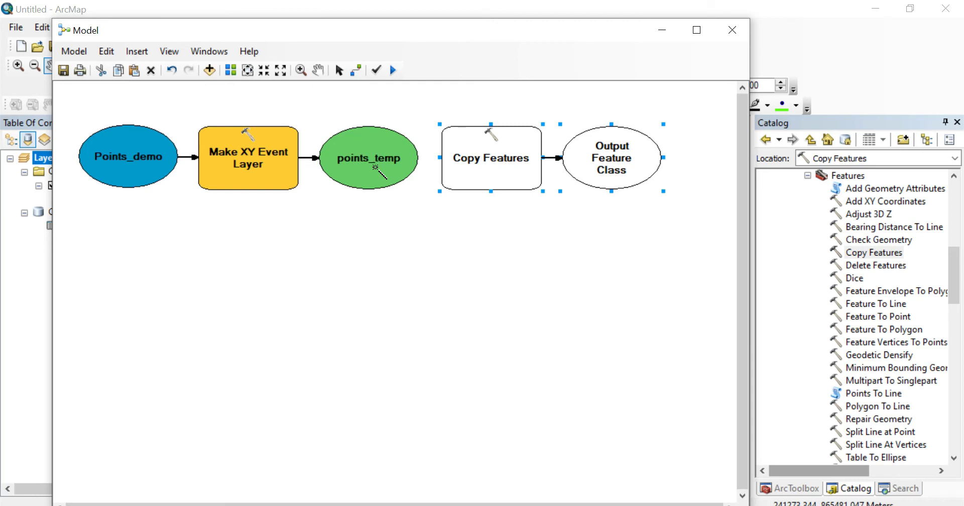
pyautogui.click(381, 171)
pyautogui.click(477, 180)
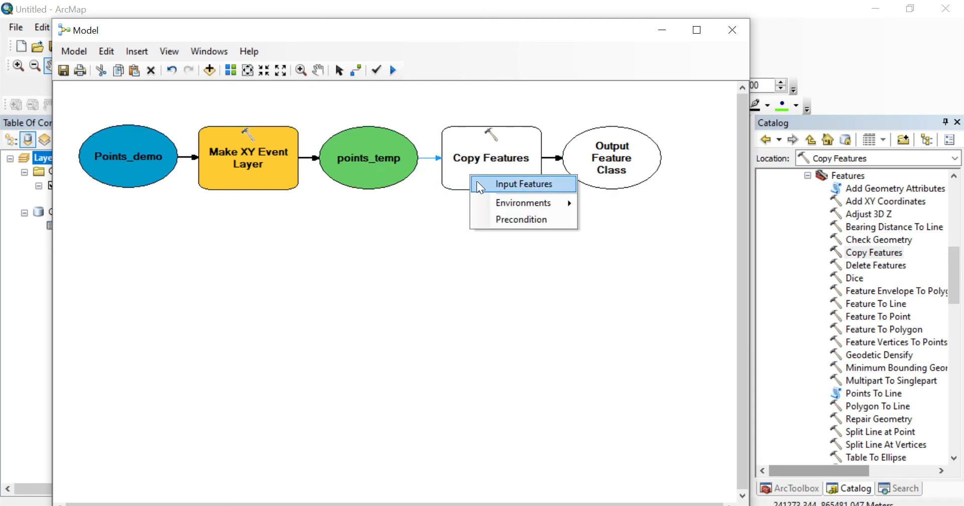
pyautogui.click(478, 183)
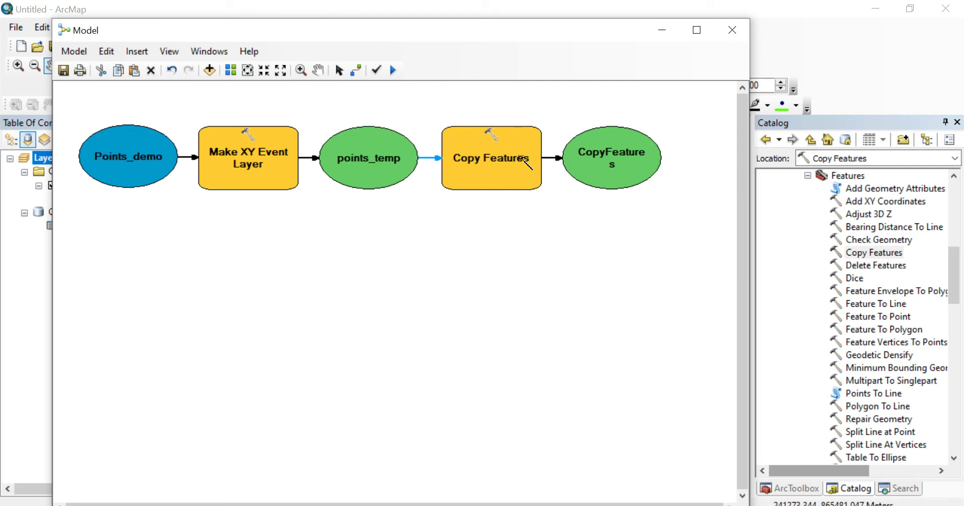
# - Set the Copy Features output feature class to points_perm in demo.gdb and accept the tool's parameters
pyautogui.doubleClick(522, 158)
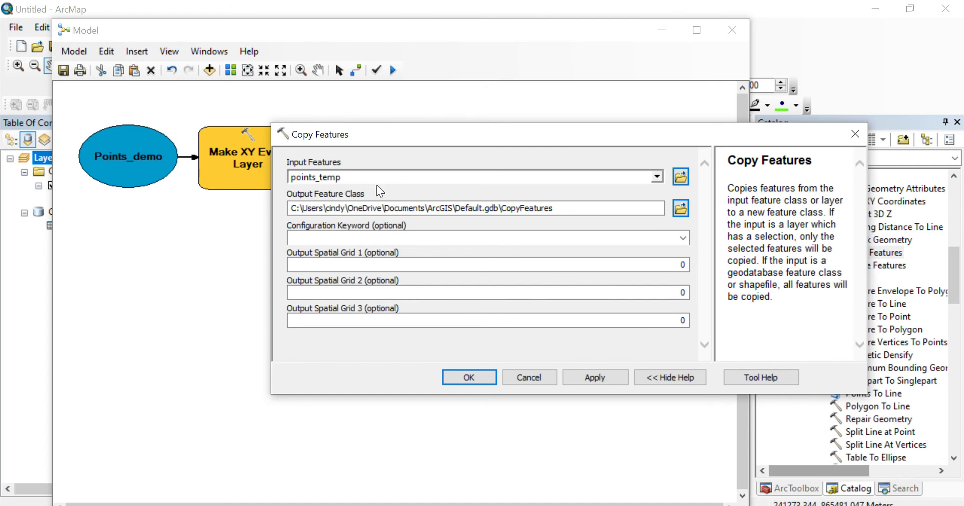
pyautogui.click(680, 207)
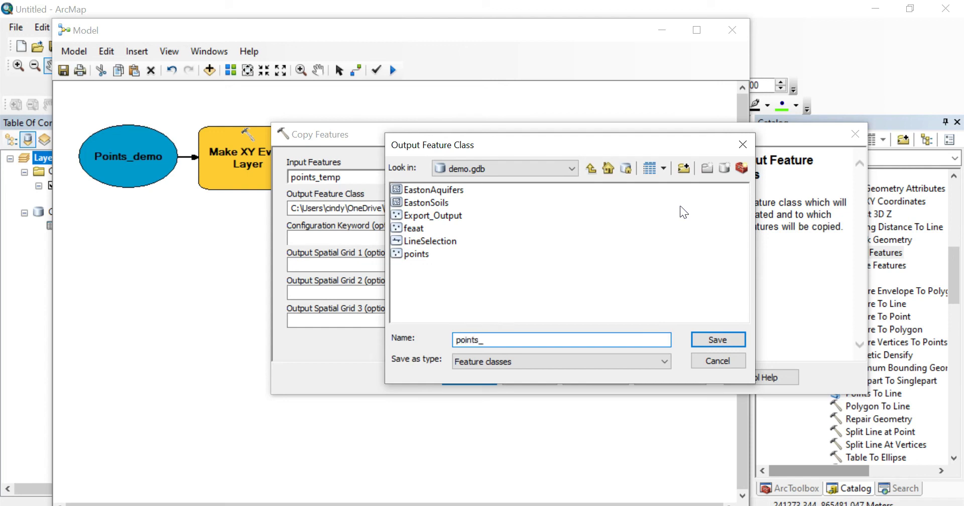
pyautogui.write('points_perm')
pyautogui.click(717, 339)
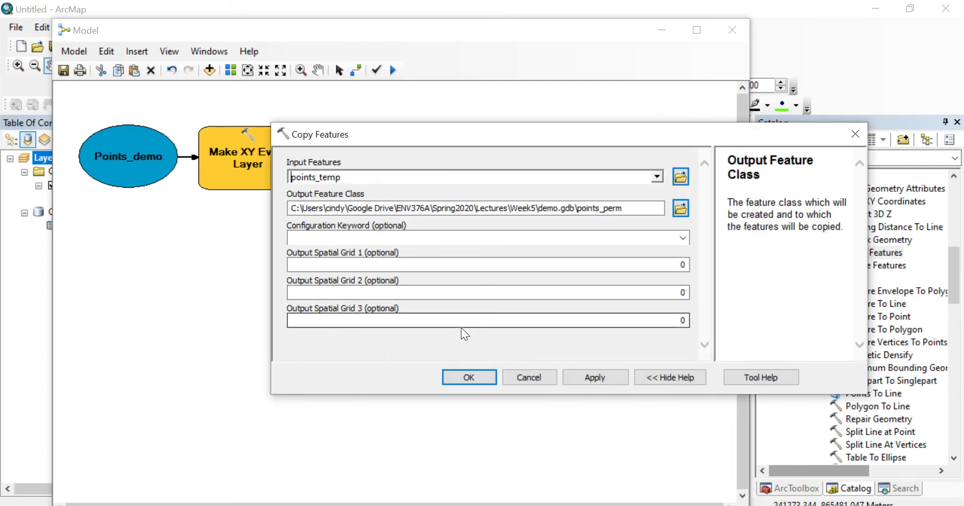
pyautogui.click(470, 377)
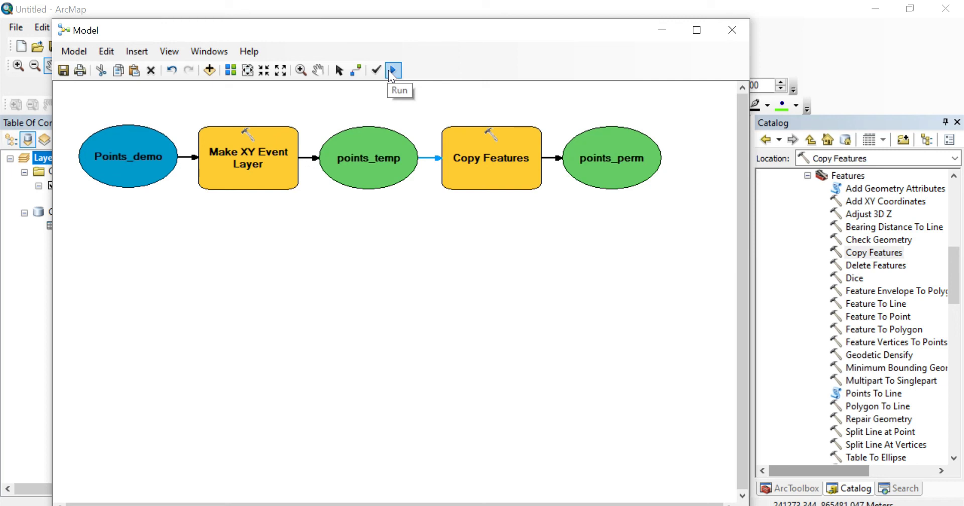
# - Run the model, review the Make XY Event Layer and Copy Features messages, and close the run report
pyautogui.click(393, 71)
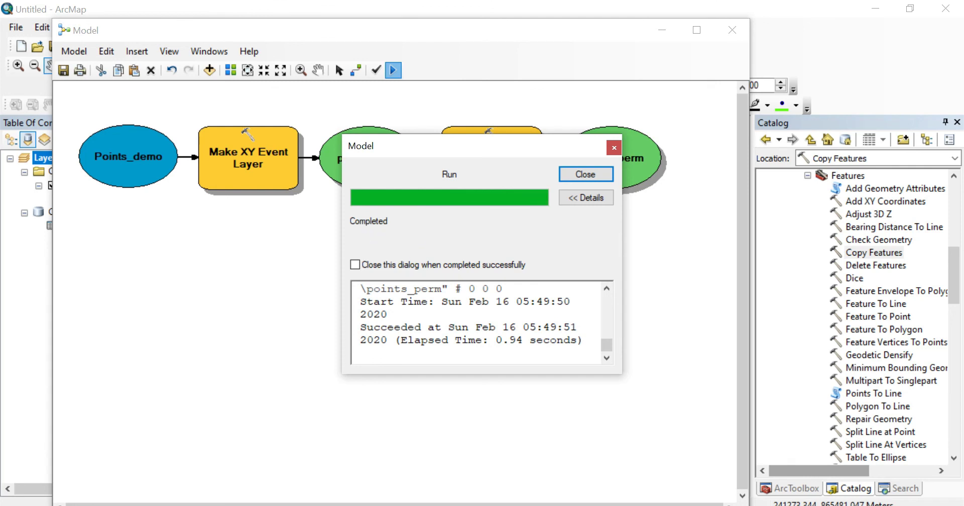
pyautogui.scroll(9, 476, 322)
pyautogui.scroll(-6, 476, 323)
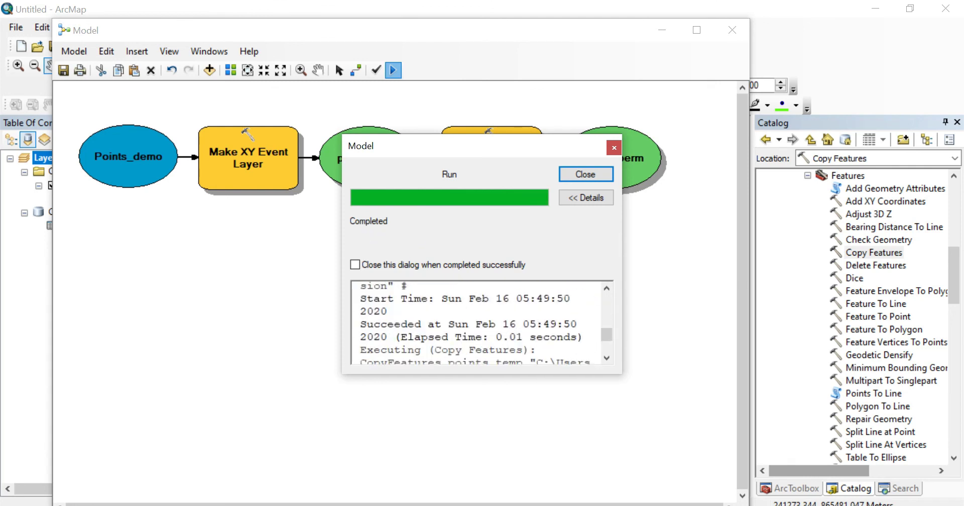
pyautogui.scroll(-3, 476, 323)
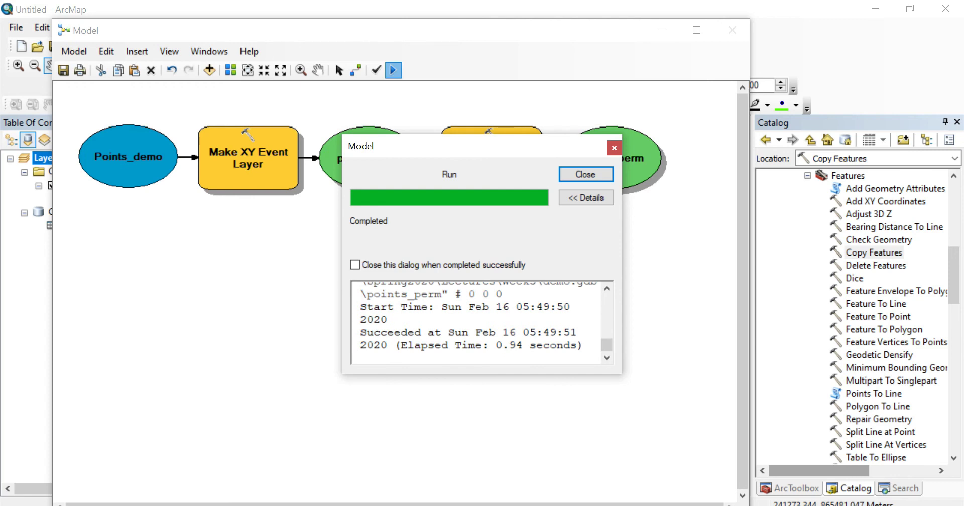
pyautogui.click(584, 174)
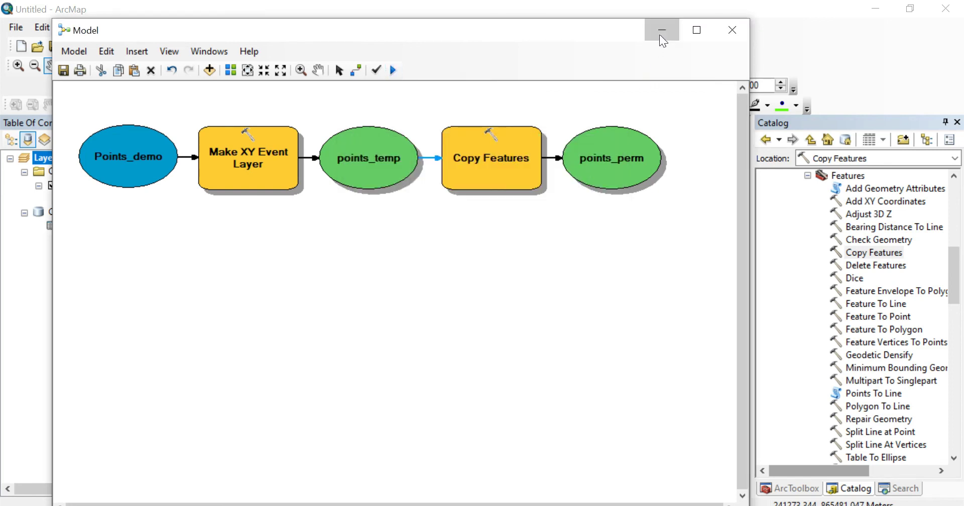
# - Add the model's points_perm output to the map display and minimize the model window to show the map
pyautogui.moveTo(523, 35); pyautogui.dragTo(715, 38)
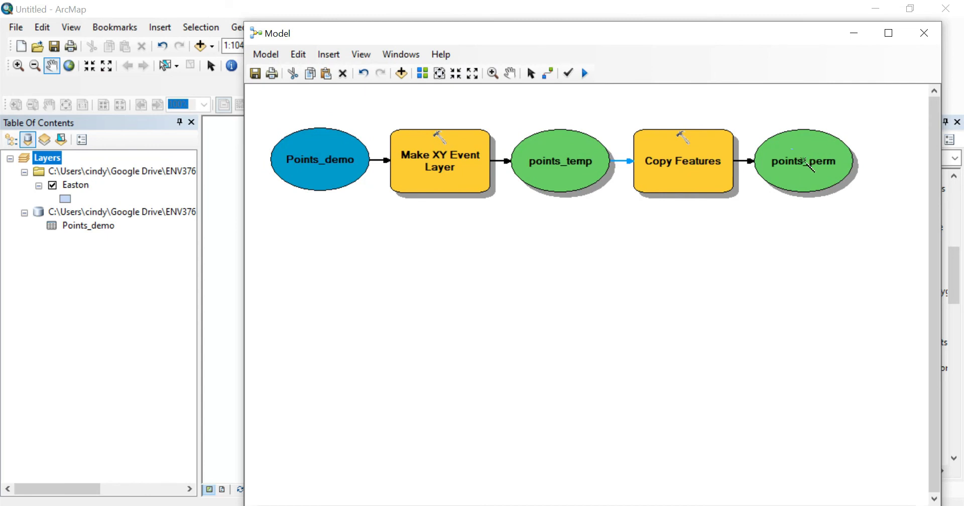
pyautogui.rightClick(803, 161)
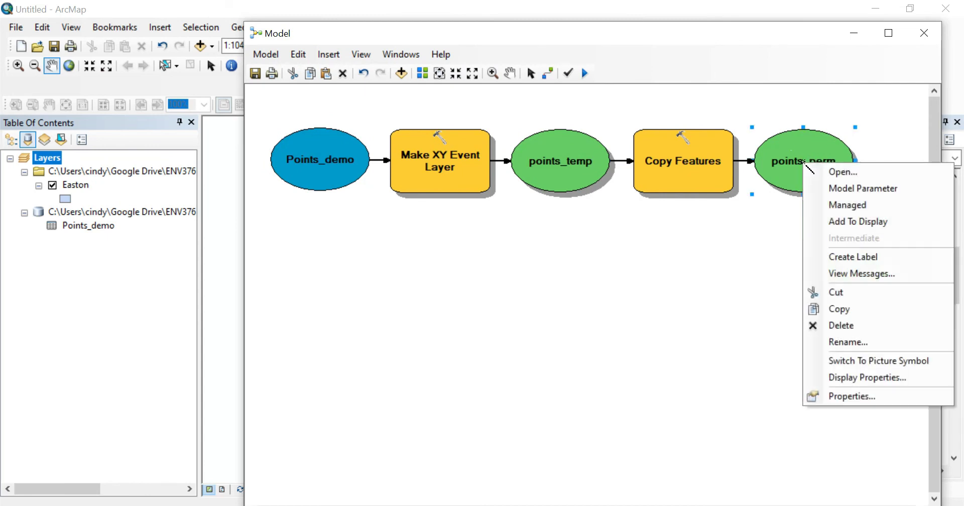
pyautogui.click(822, 221)
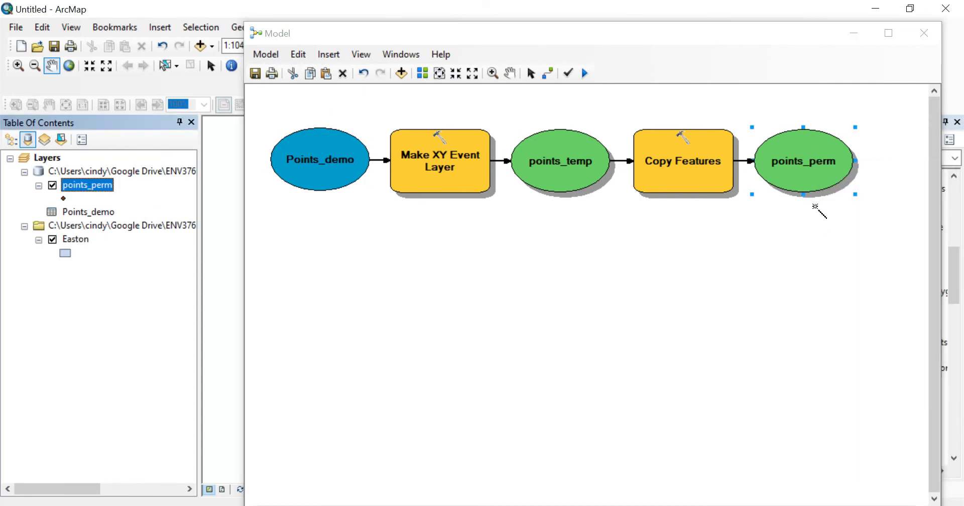
pyautogui.click(854, 33)
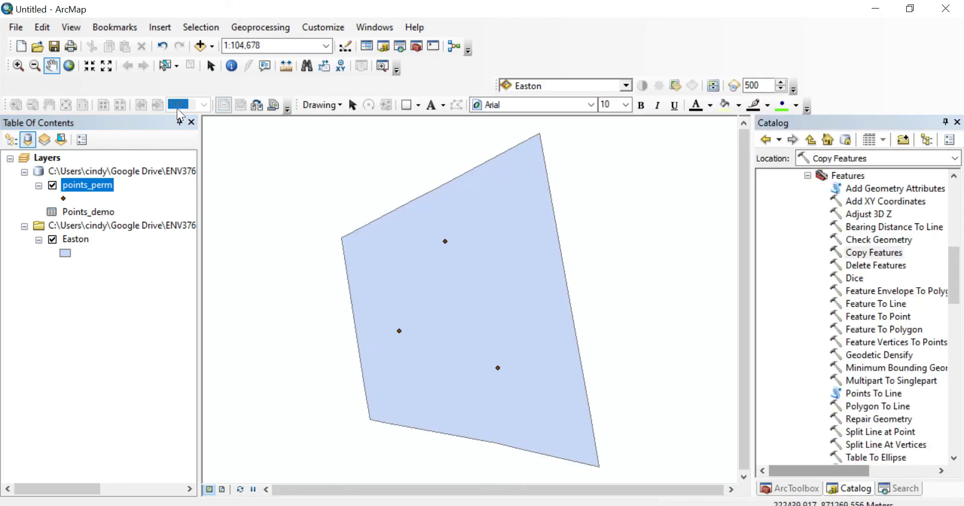
# - Open the Add Data dialog and select the points_perm feature class in demo.gdb
pyautogui.click(200, 47)
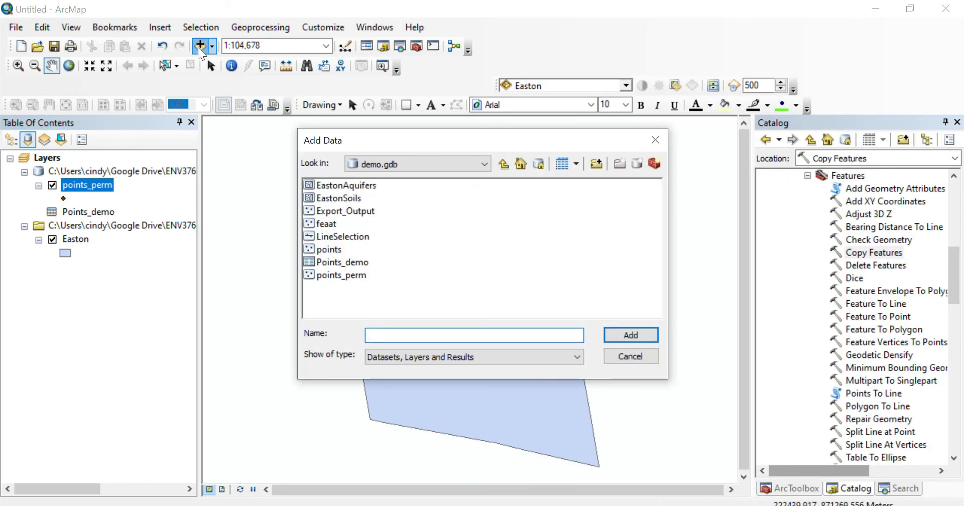
pyautogui.click(349, 276)
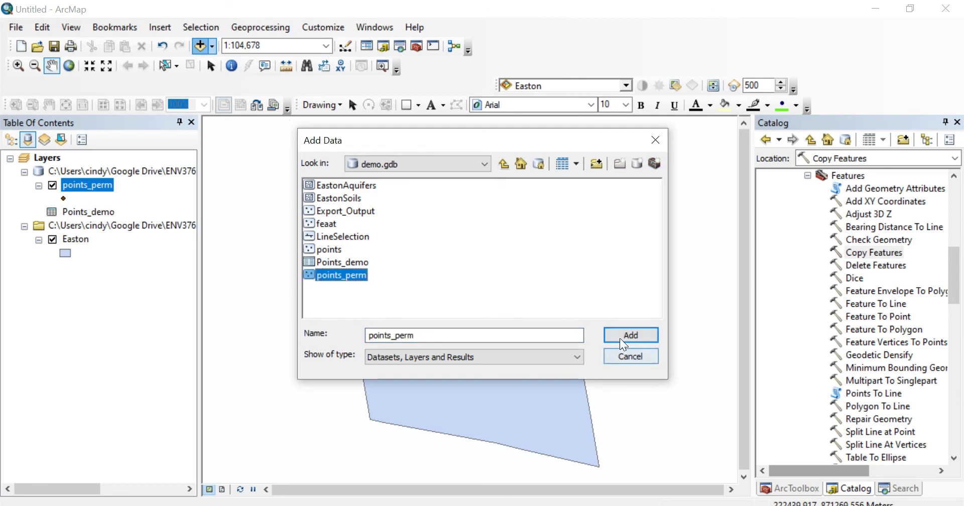